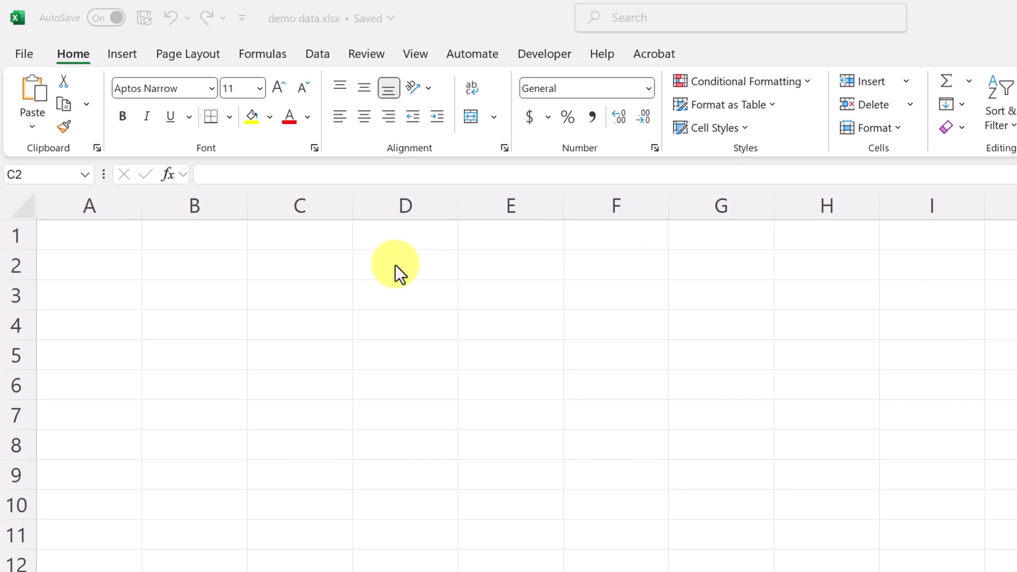
- Enter =COPILOT("What are 3 popular productivity tips?") in cell C2
left_click(299, 267)
type("=")
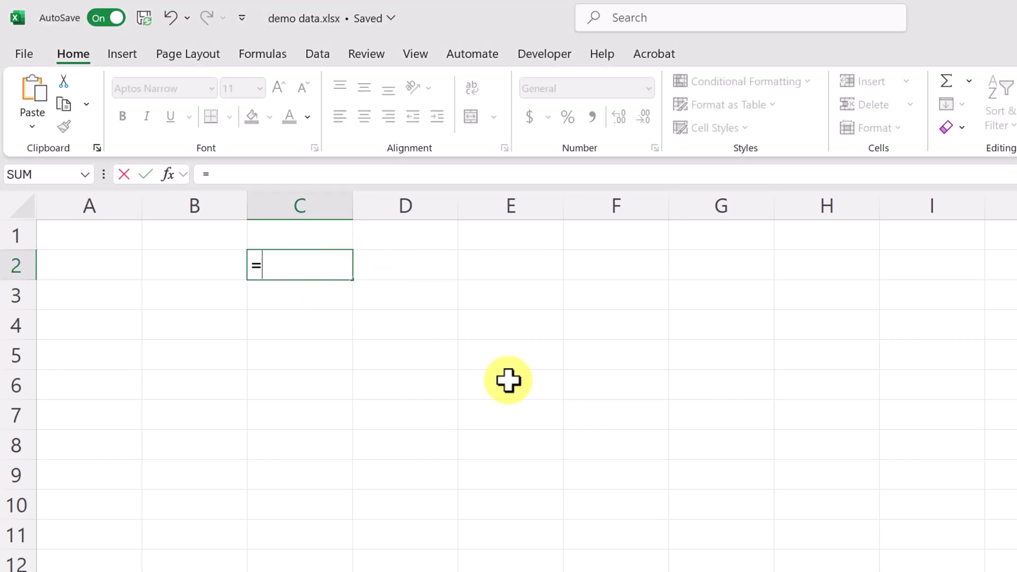
type("cop")
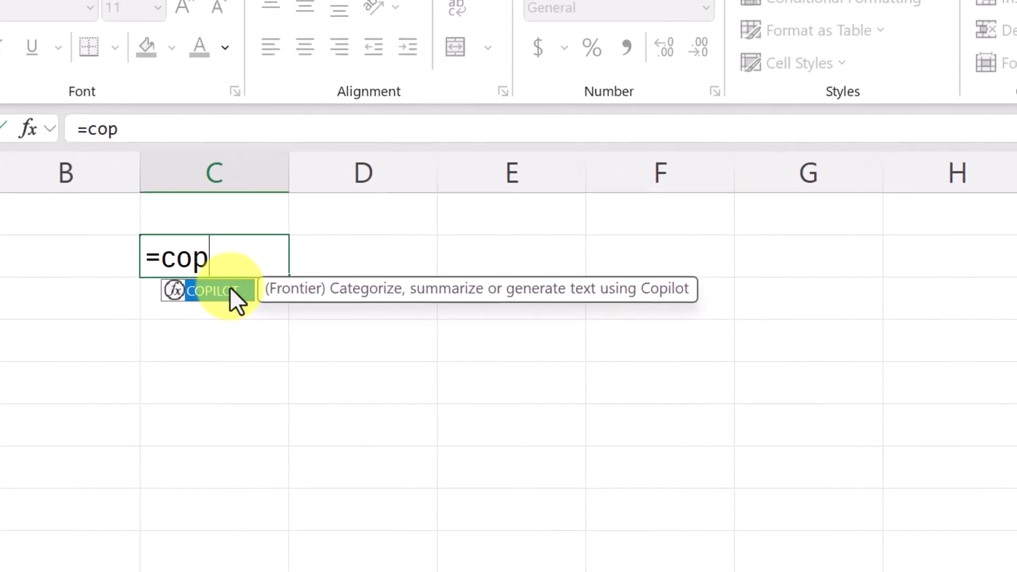
double_click(231, 289)
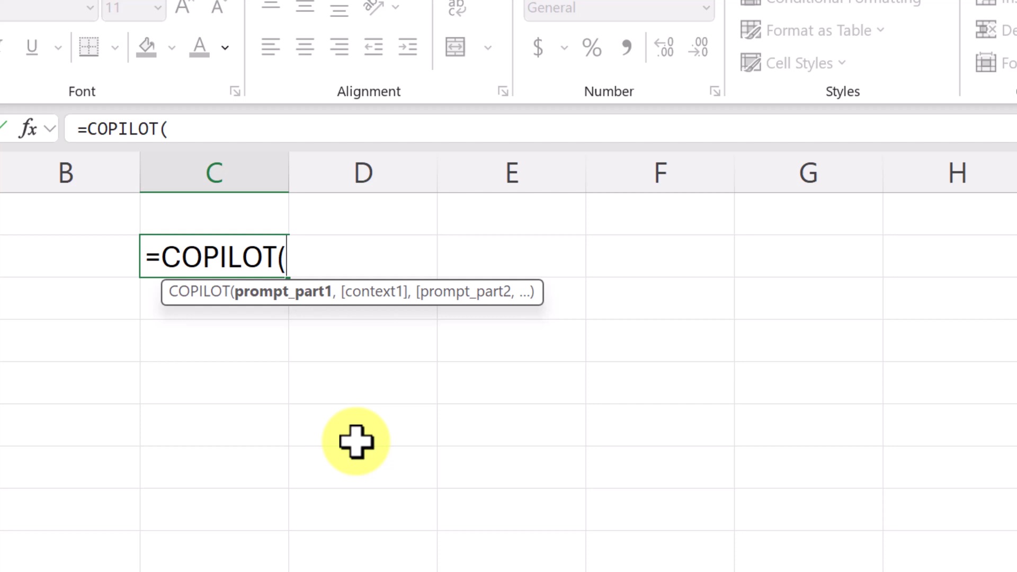
type("\"What are 3 popular productivity tips?\"")
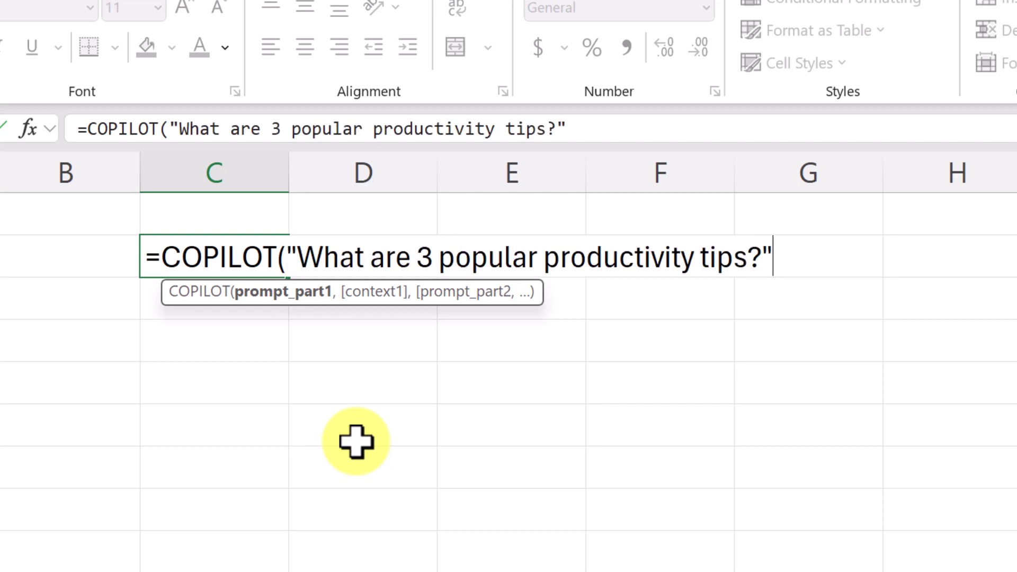
type(")")
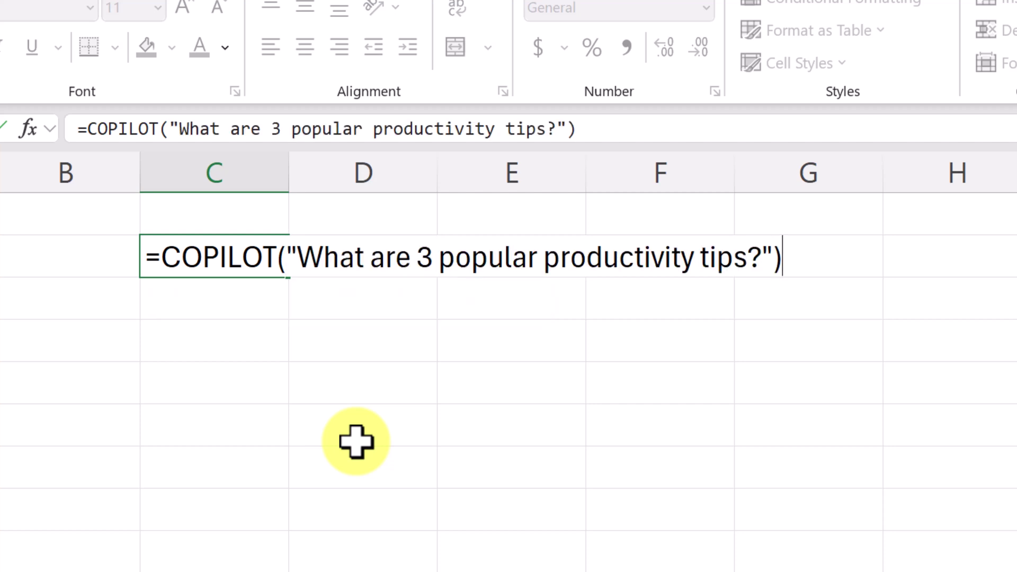
key("Return")
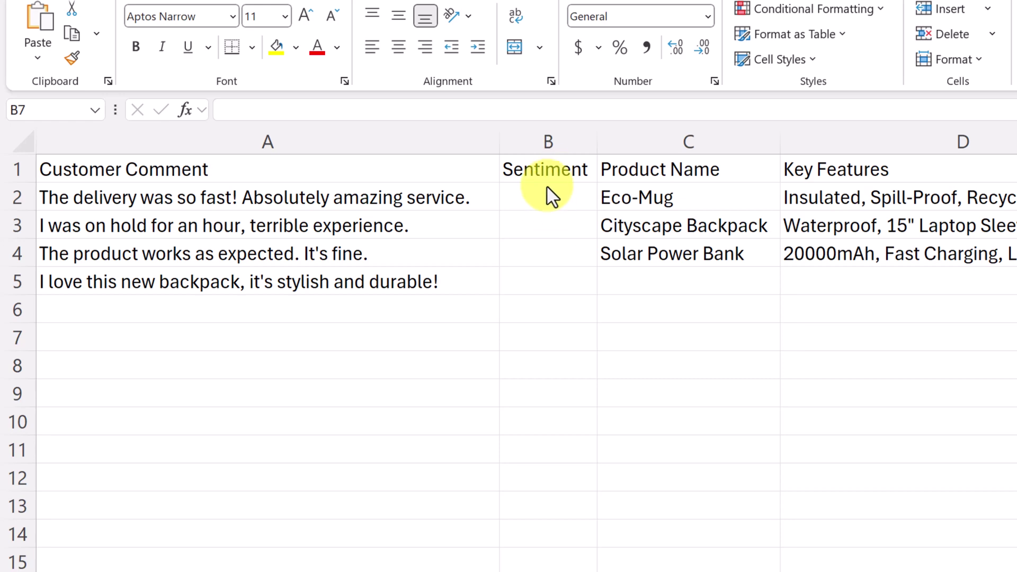
- Enter =COPILOT("What is the sentiment of this comment?",A2) in cell B2
left_click(545, 196)
type("=cop")
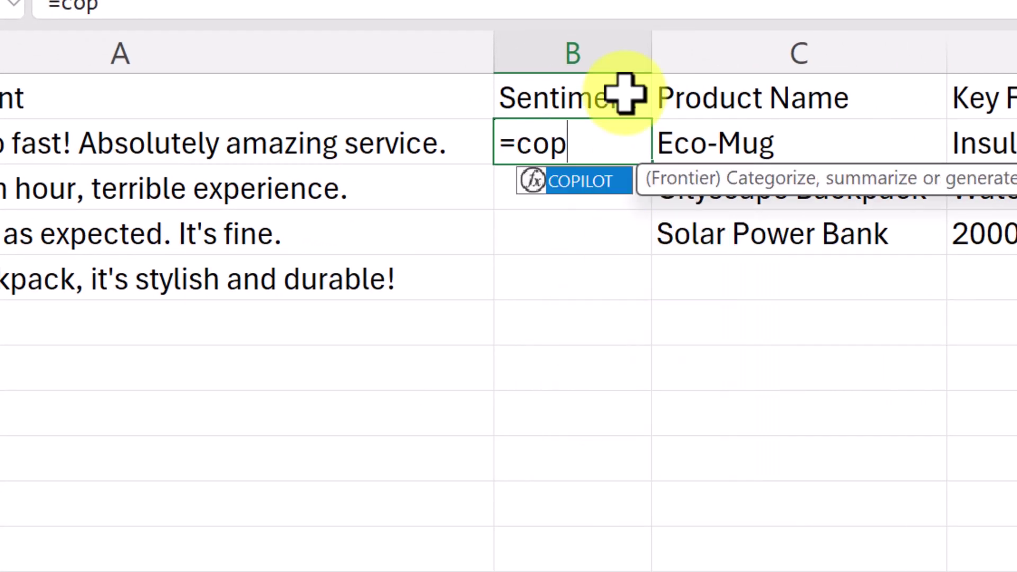
double_click(582, 182)
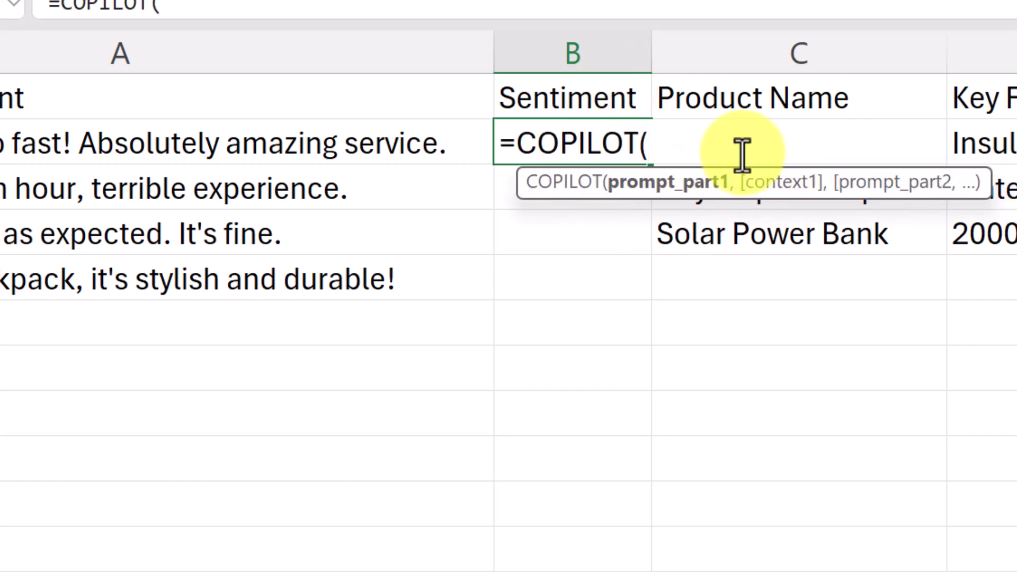
type("\"What is the sentiment of this comment?\"")
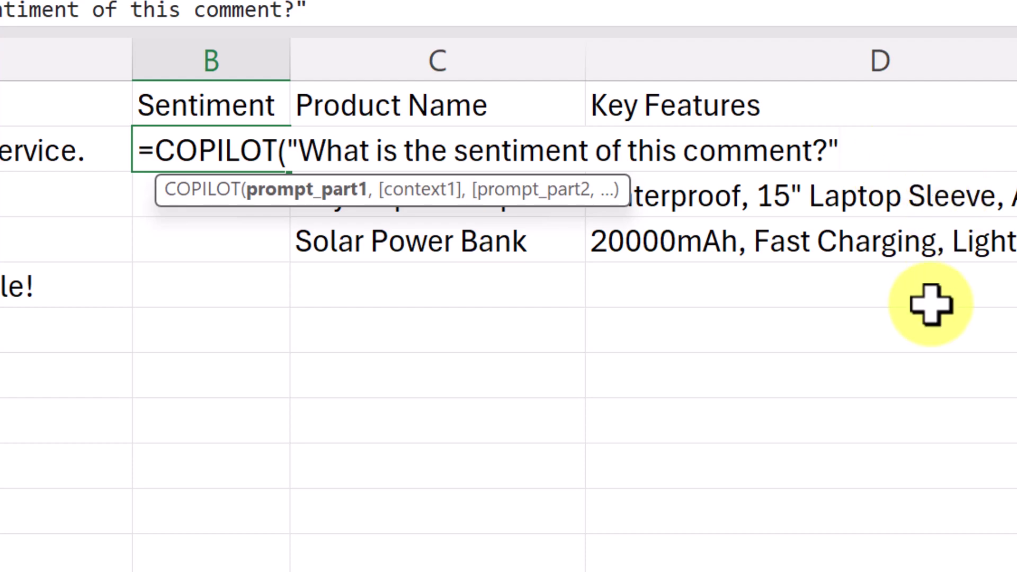
type(",")
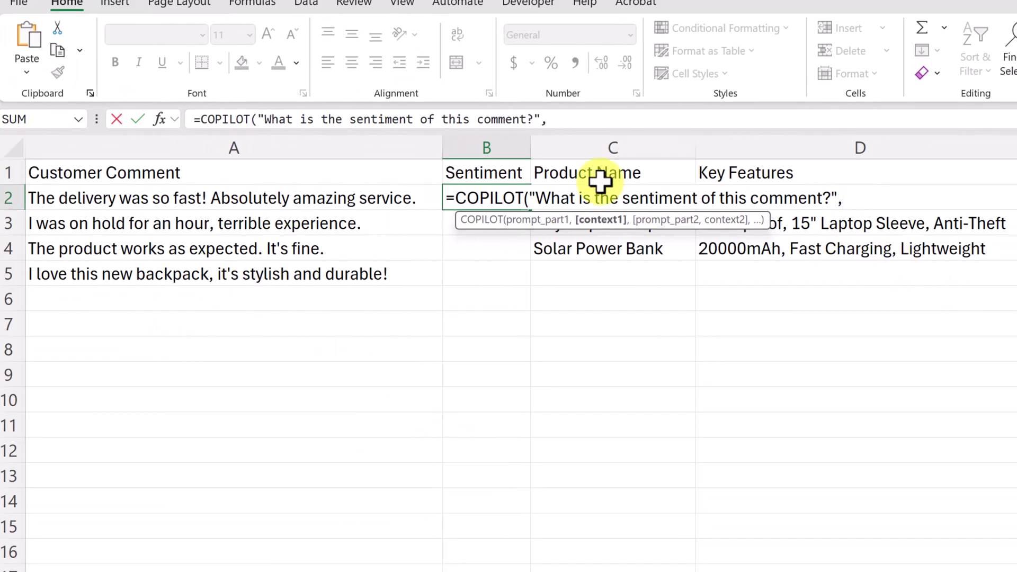
left_click(185, 198)
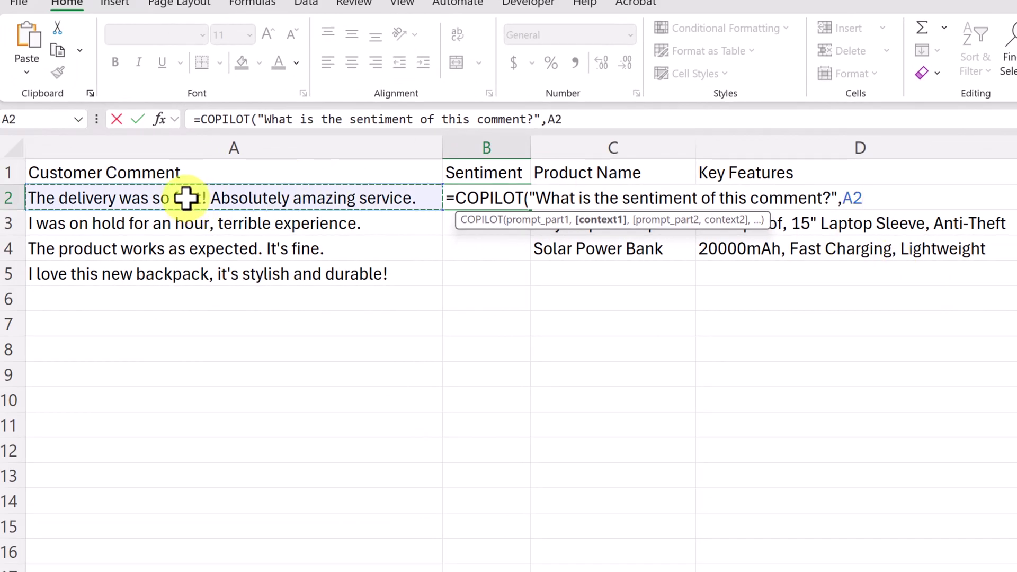
type(")")
key("Return")
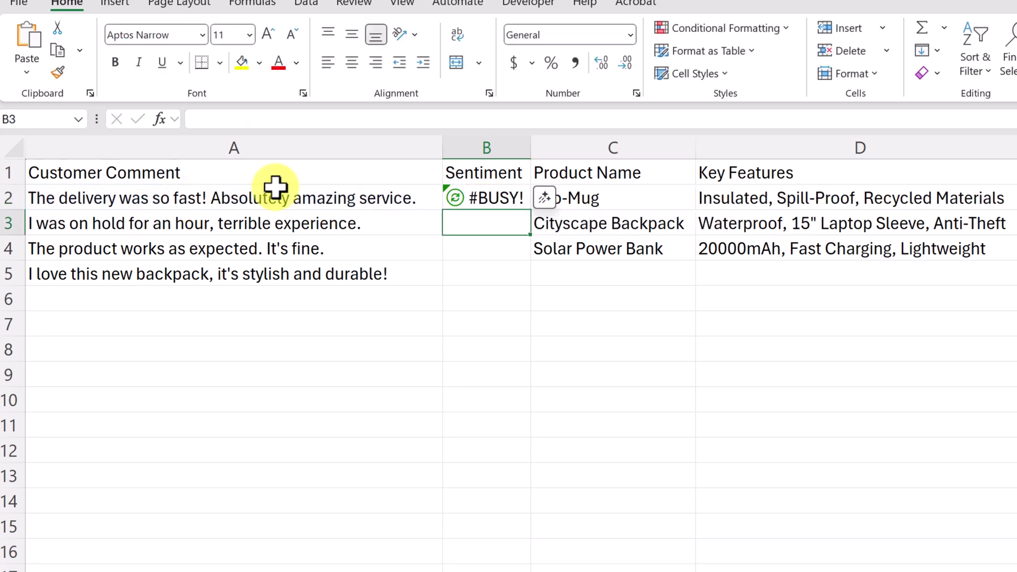
- Fill the B2 sentiment formula down to B5 and AutoFit column B
left_click(496, 200)
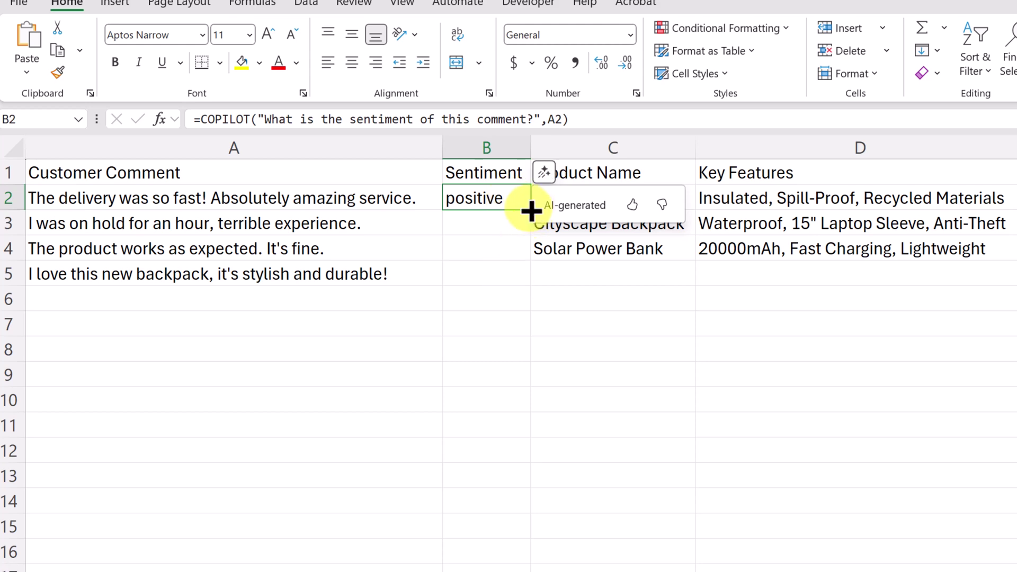
left_click_drag(530, 210, 530, 278)
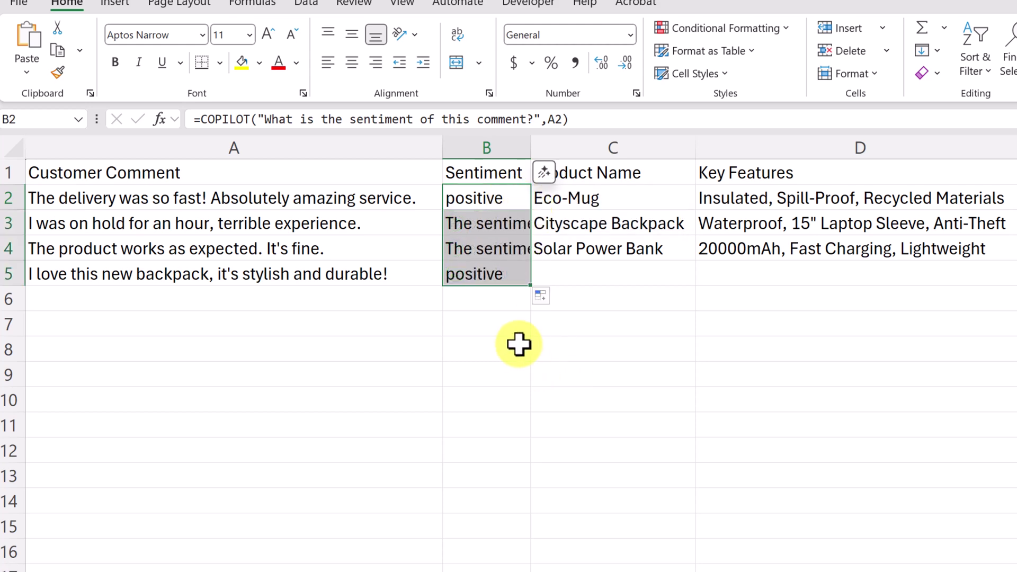
double_click(530, 150)
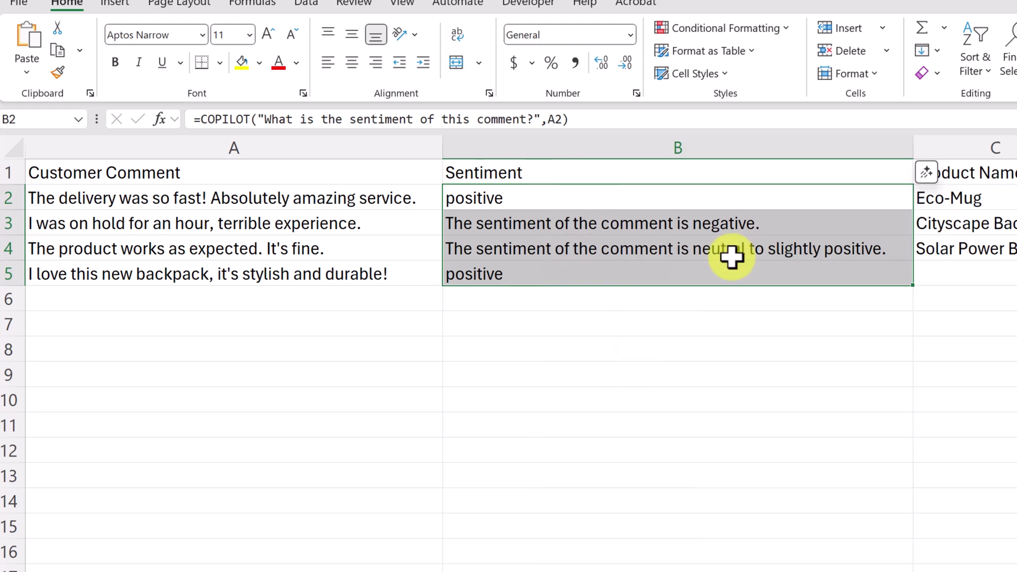
left_click(529, 341)
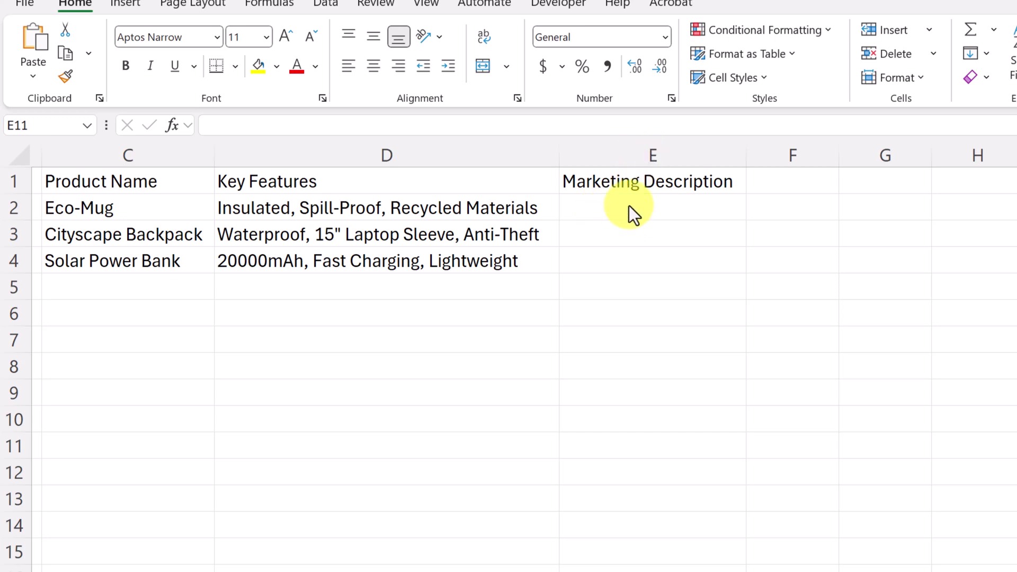
- Enter =COPILOT("Write a short, catchy product description from these keywords",C2:D2) in E2
left_click(650, 206)
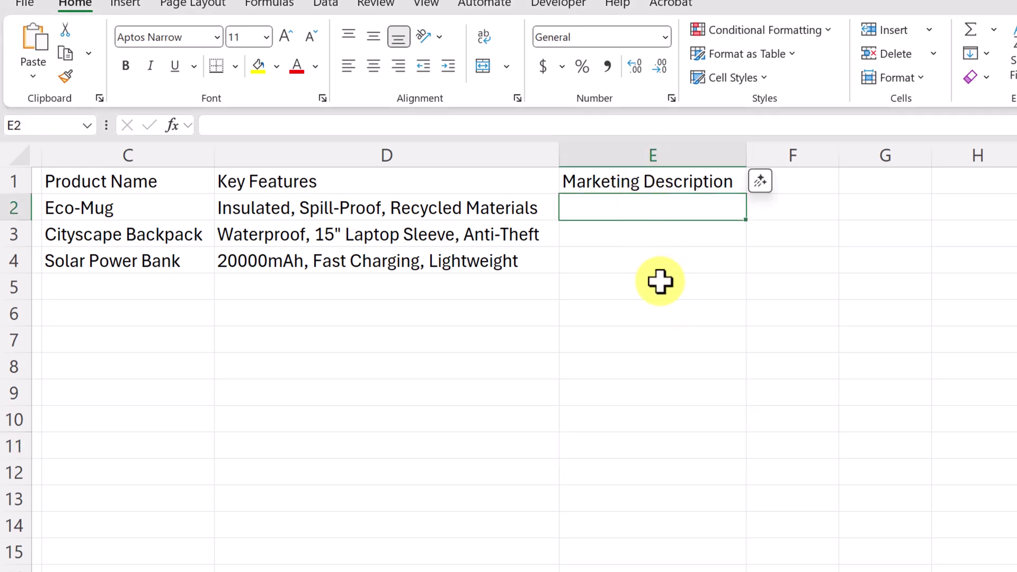
type("=")
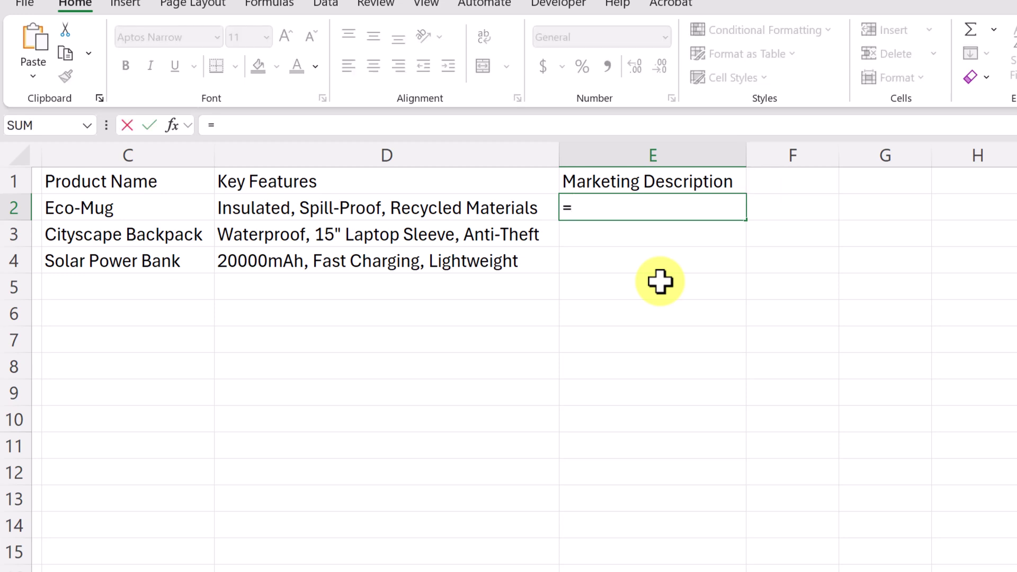
type("cop")
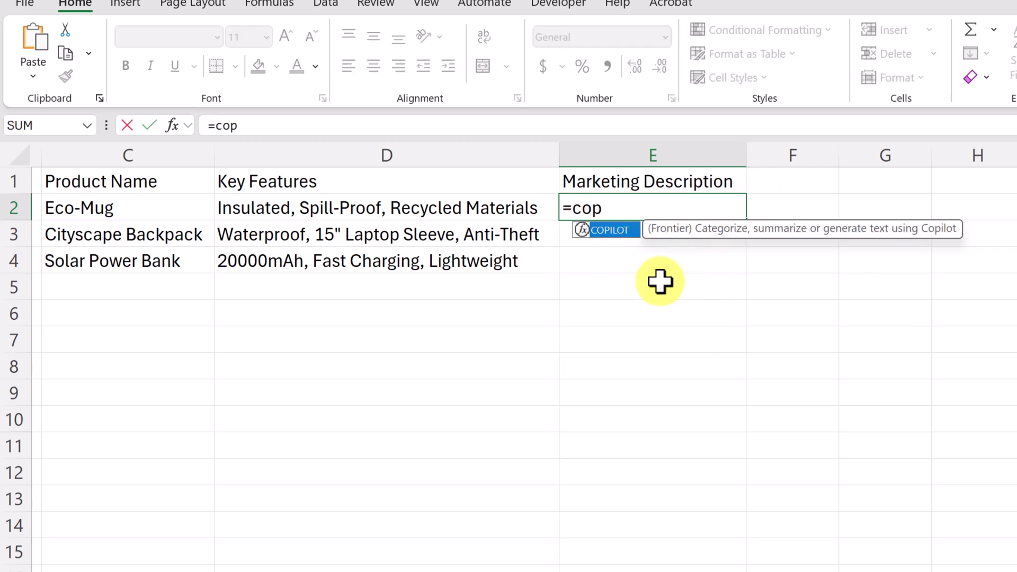
double_click(617, 230)
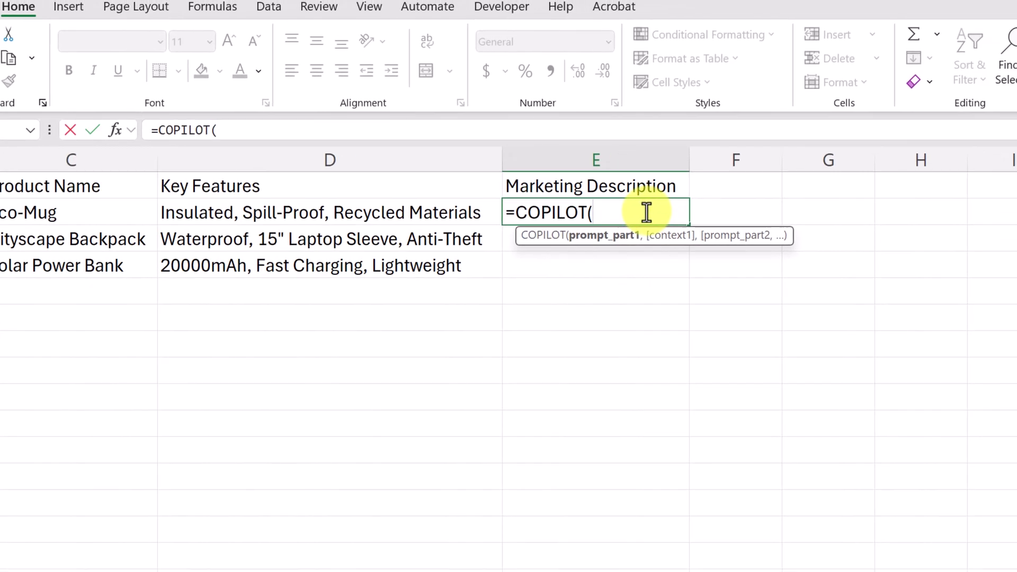
type("\"Write a short, catchy product description from these keywords\"")
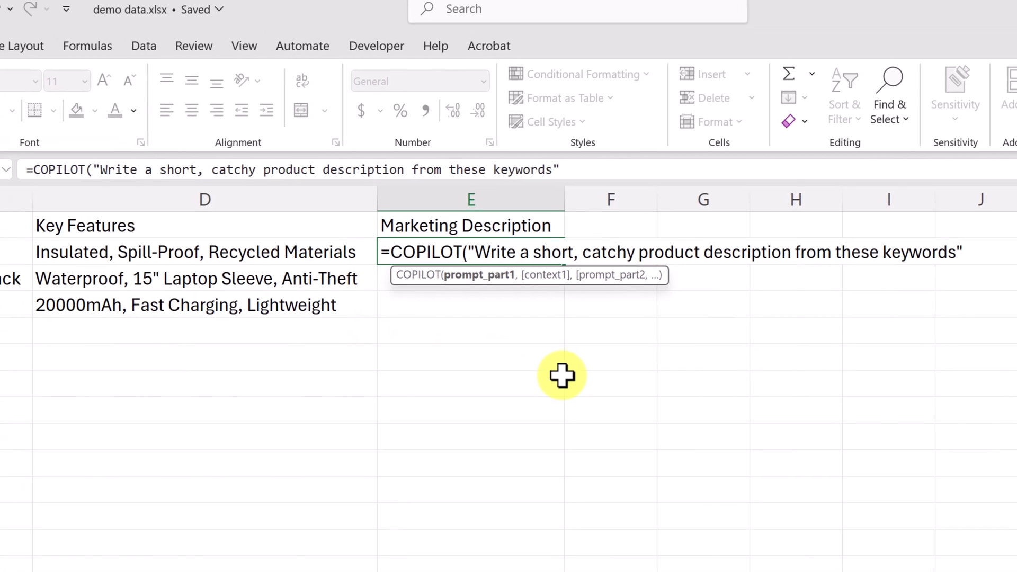
type(",")
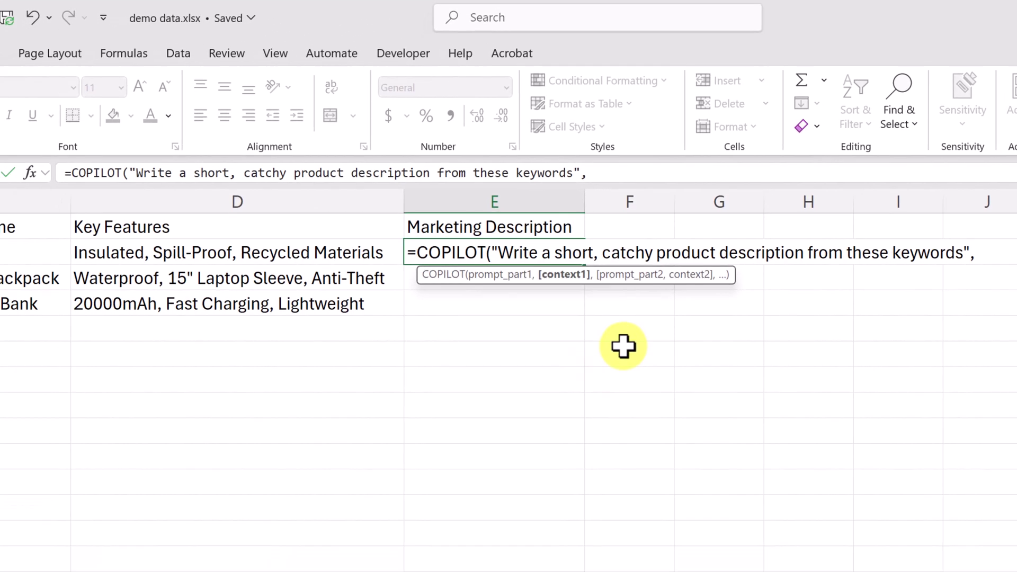
left_click(50, 224)
left_click_drag(50, 224, 203, 224)
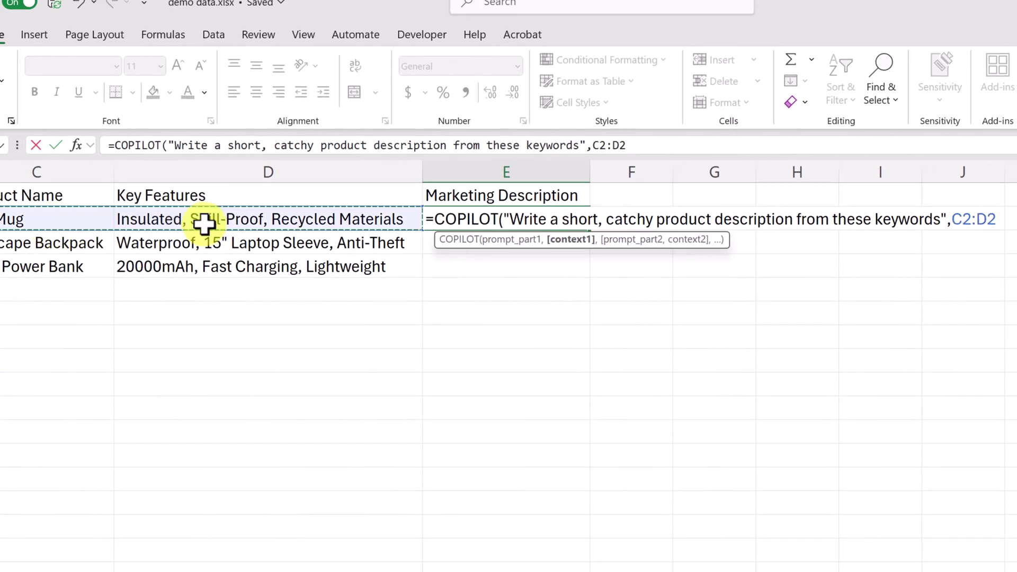
type(")")
key("Return")
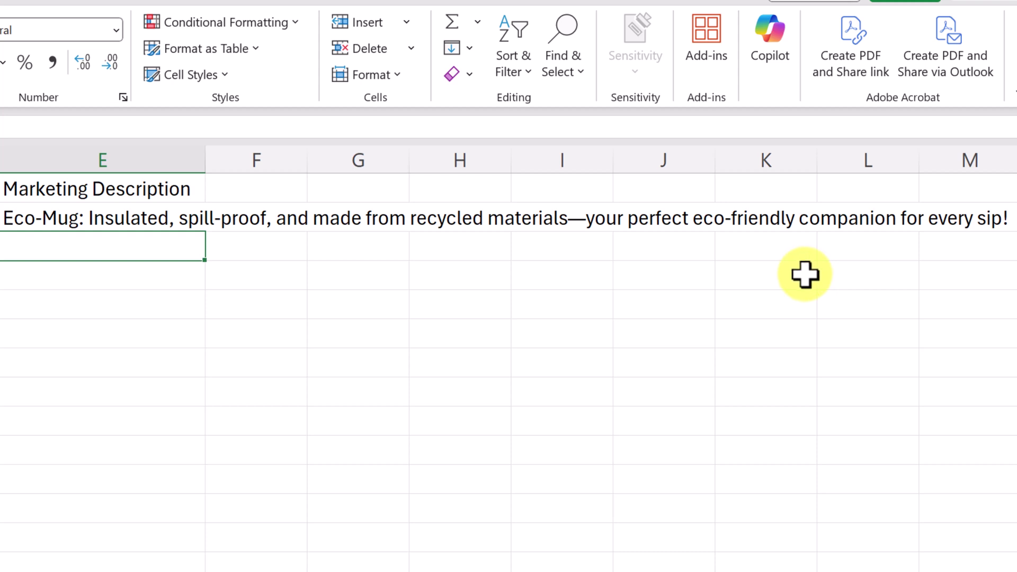
- Fill the E2 description formula down to E3:E4, then move to the salesperson units sheet
left_click(172, 220)
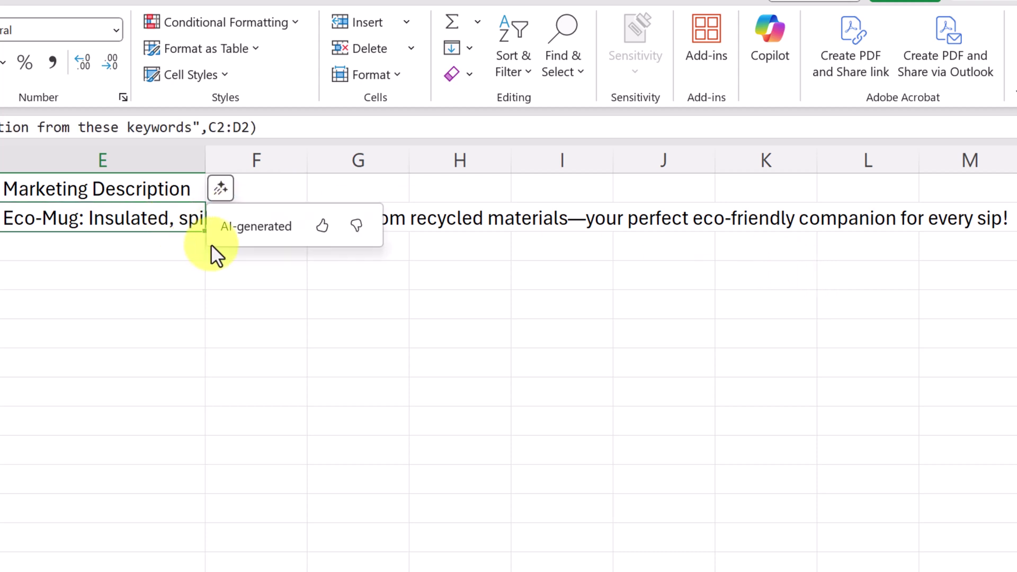
left_click_drag(206, 234, 204, 288)
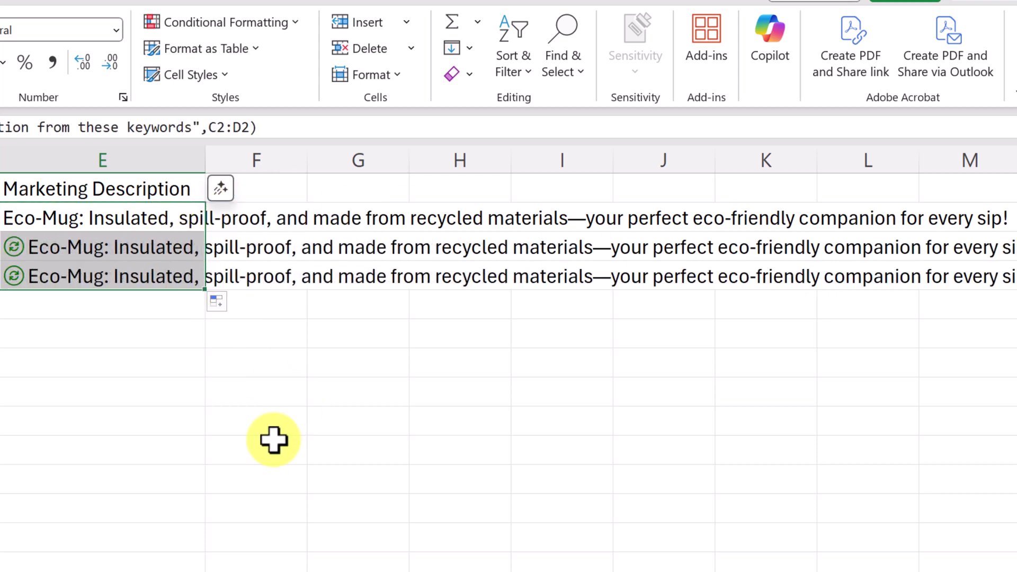
left_click(109, 363)
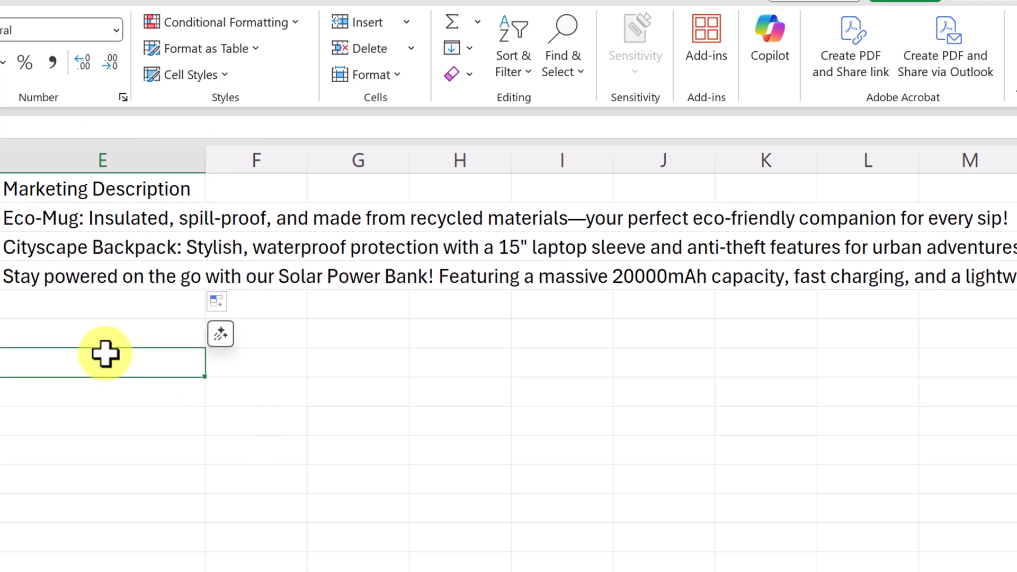
left_click(111, 249)
left_click(130, 339)
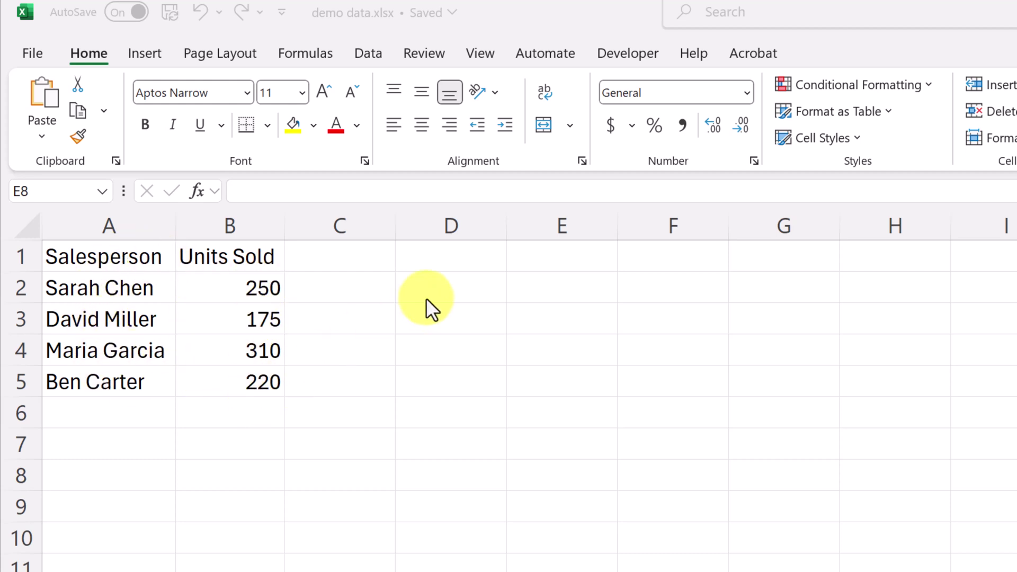
- In D3, begin =COPILOT("Who was the top salesperson based on this data?",A2:B5
left_click(414, 320)
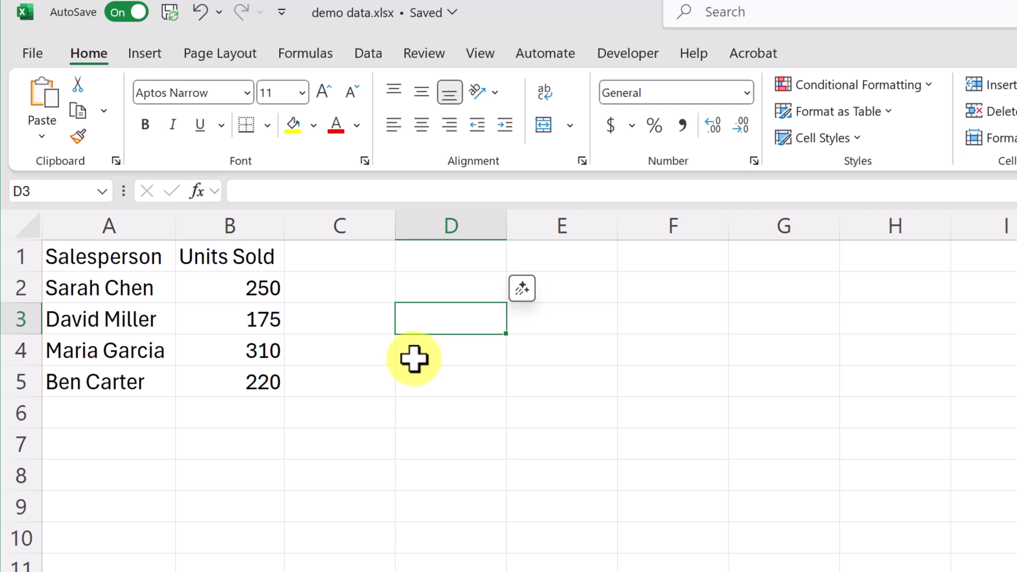
type("=cop")
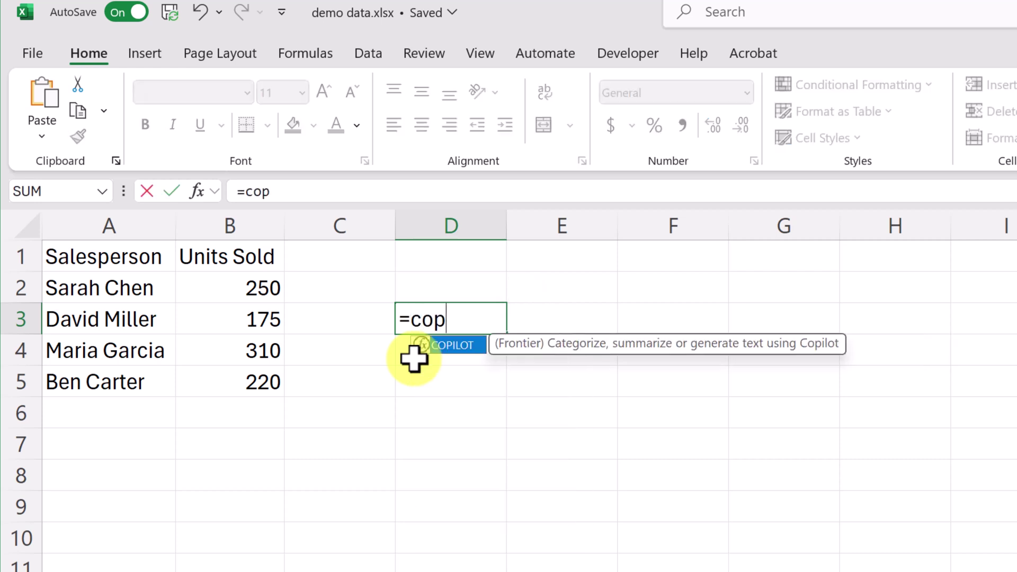
double_click(442, 347)
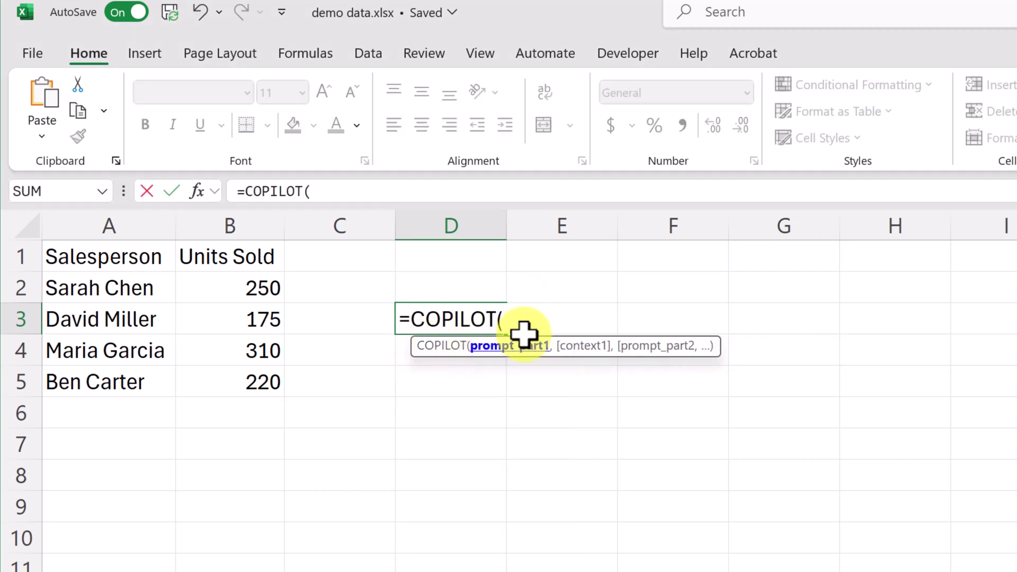
type("\"Who was the top salesperson based on this data?\"")
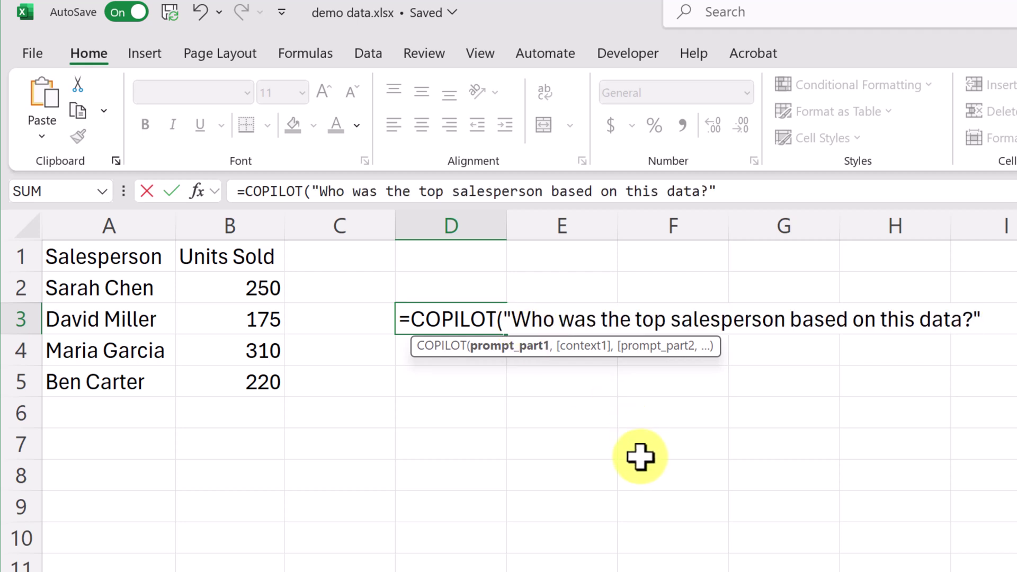
type(",")
left_click_drag(84, 288, 239, 371)
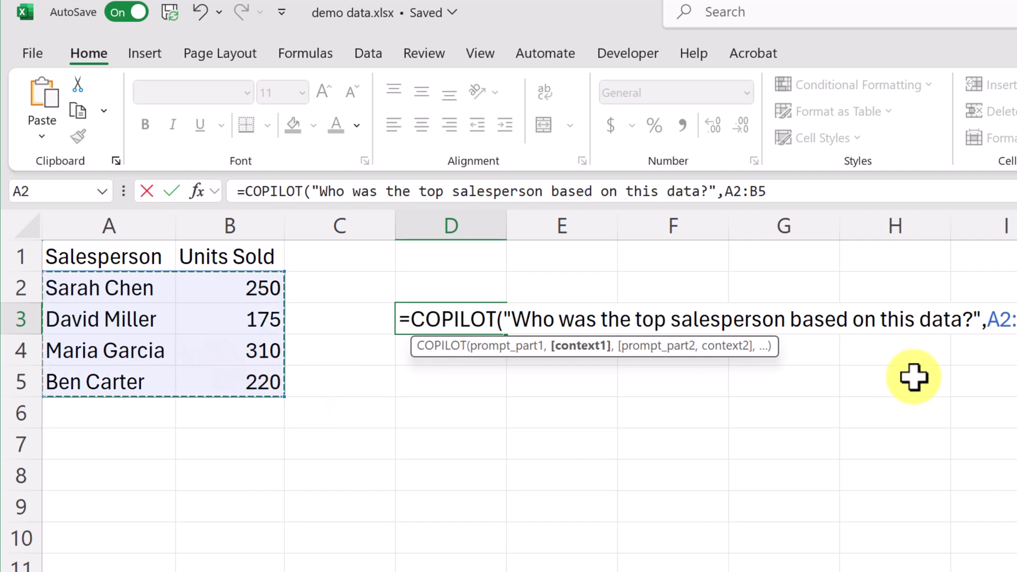
type(")")
key("Return")
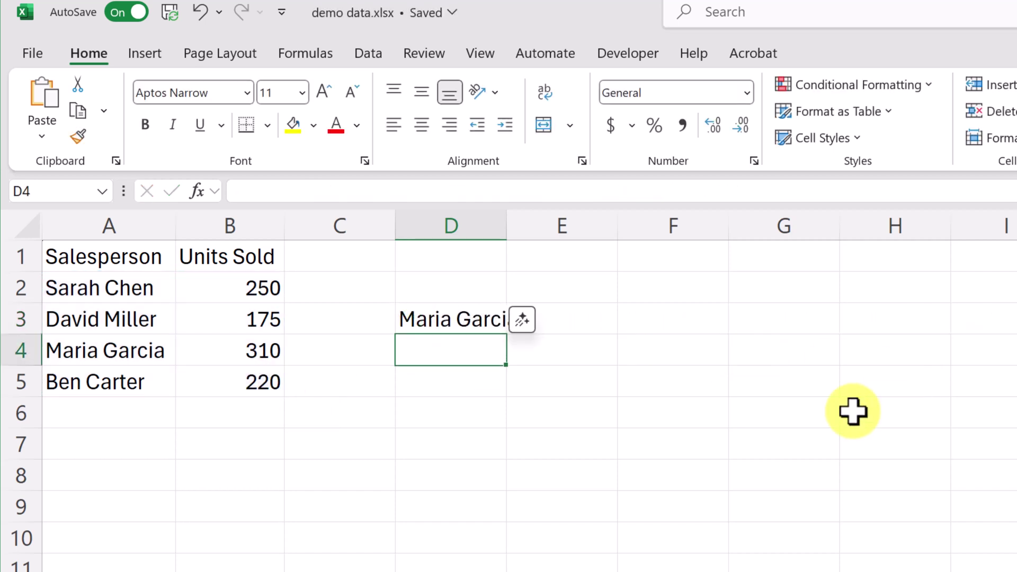